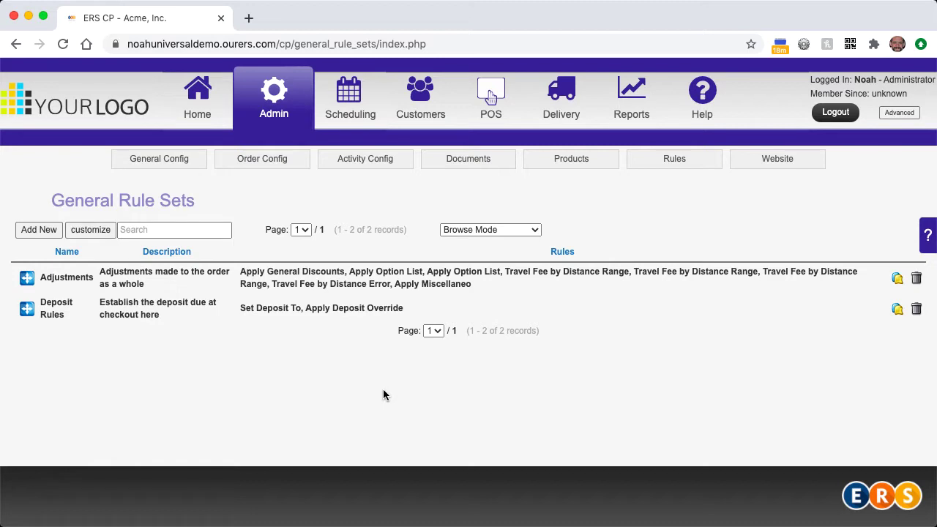
Open the Deposit Rules general rule set and set the Set Deposit To amount to 50%
left_click(667, 160)
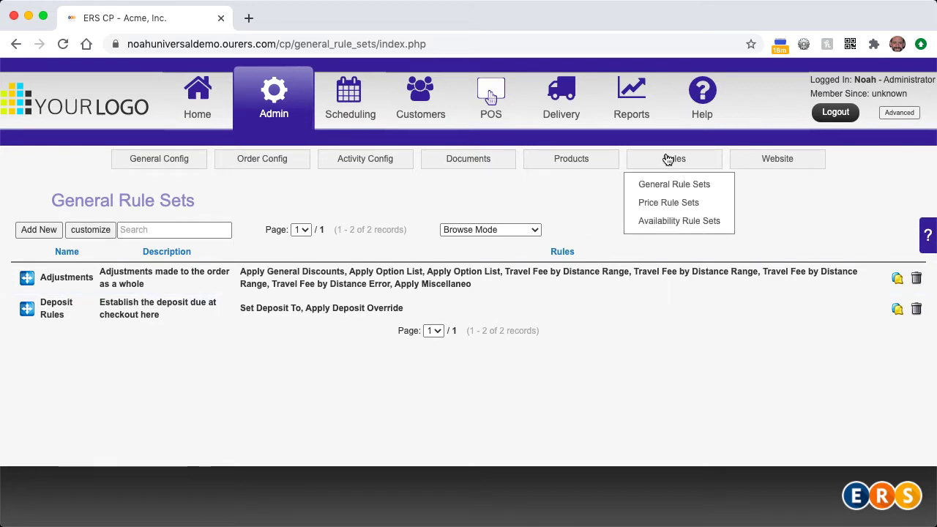
left_click(668, 159)
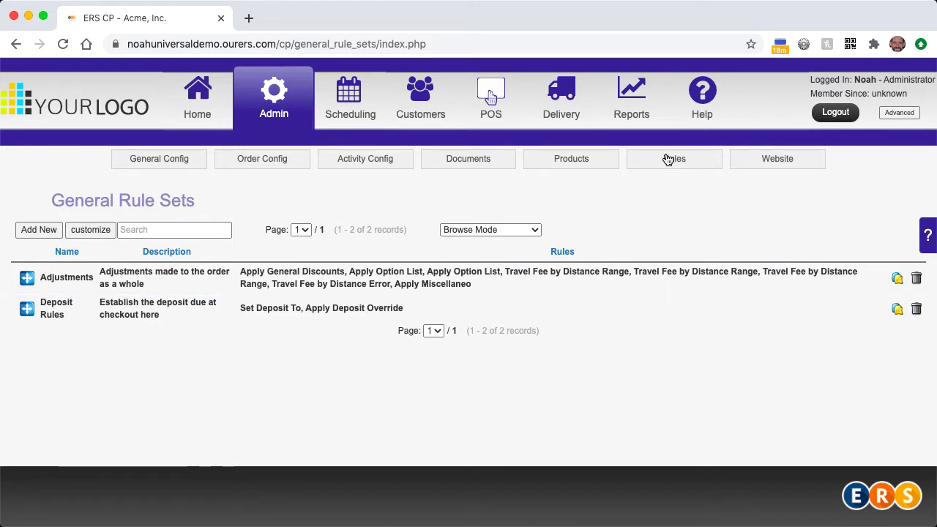
left_click(481, 319)
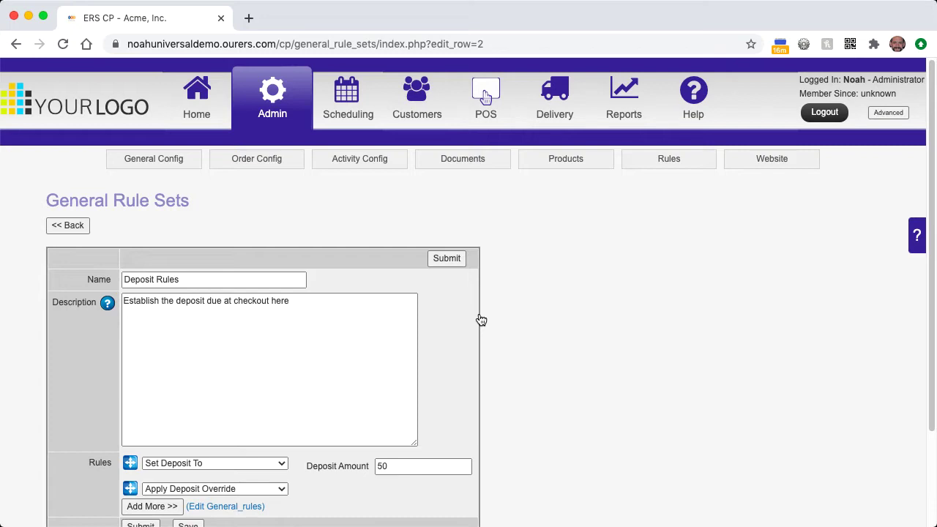
left_click(401, 468)
type("%")
Add an empty rule row above Apply Deposit Override and submit the Deposit Rules set
left_click(168, 506)
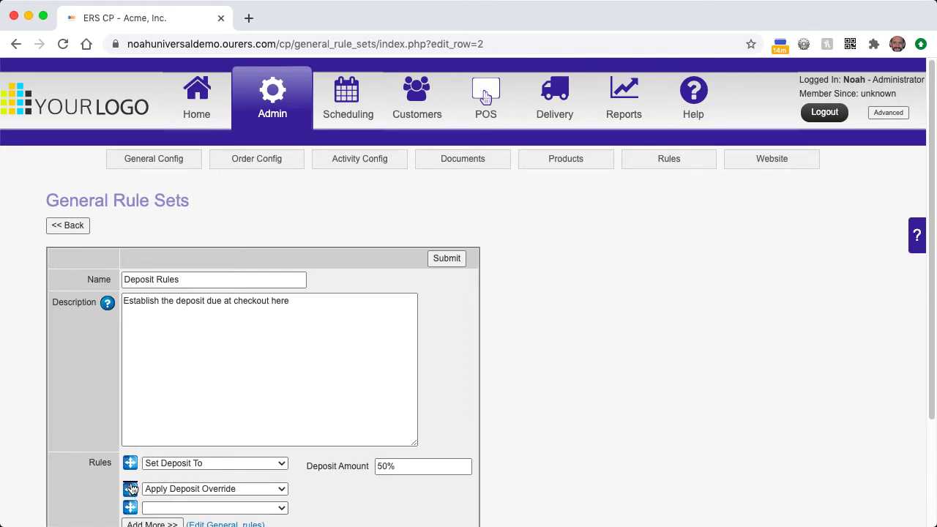
left_click(130, 489)
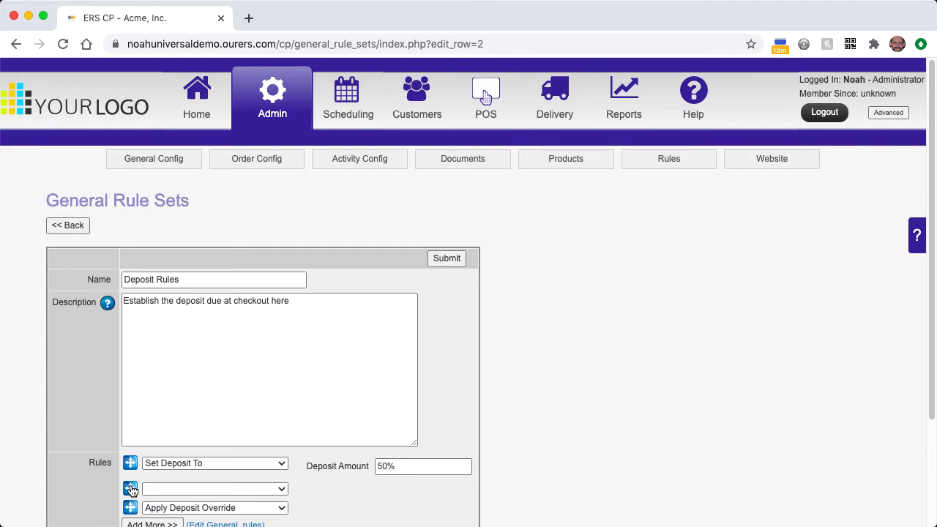
left_click(447, 259)
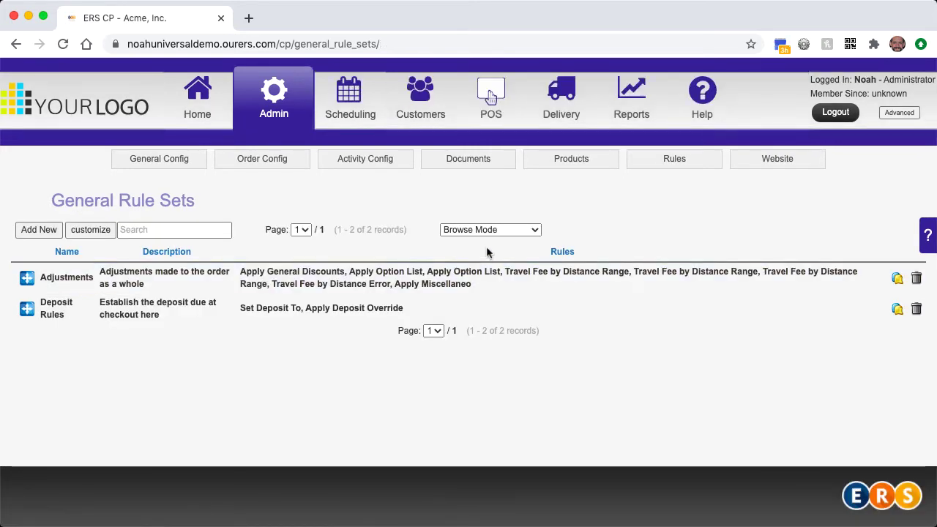
Open the General Availability rule set under Availability Rule Sets and set the Main Minimum Amount to 250.01
mouse_move(657, 164)
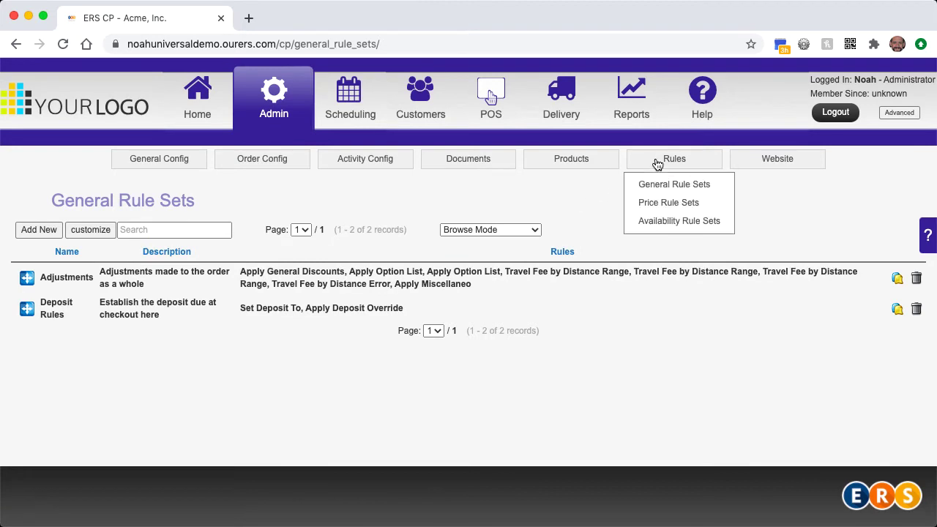
left_click(661, 221)
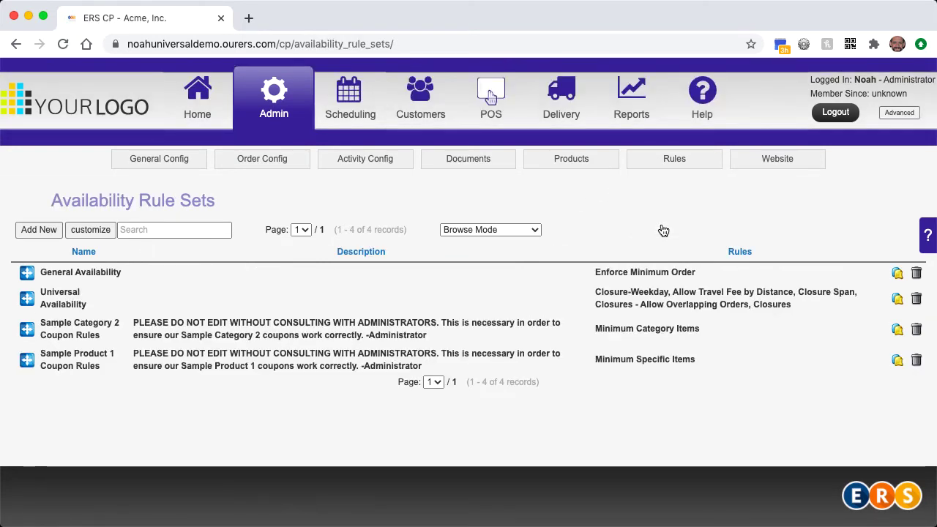
left_click(642, 274)
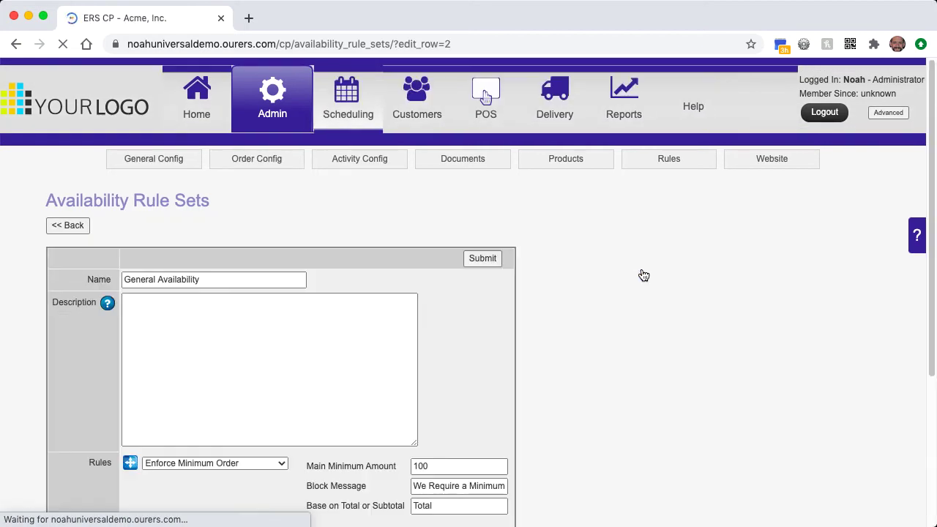
scroll(643, 275, "down", 5)
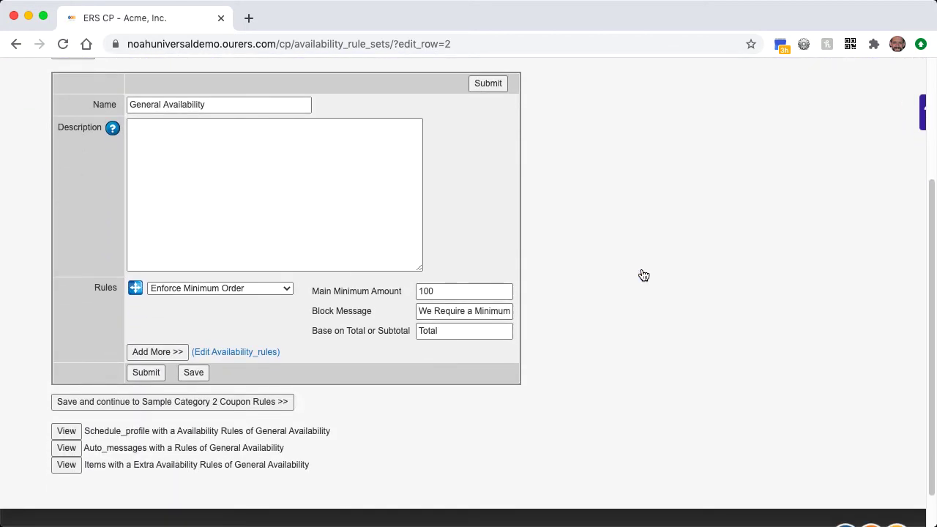
double_click(471, 291)
type("250.01")
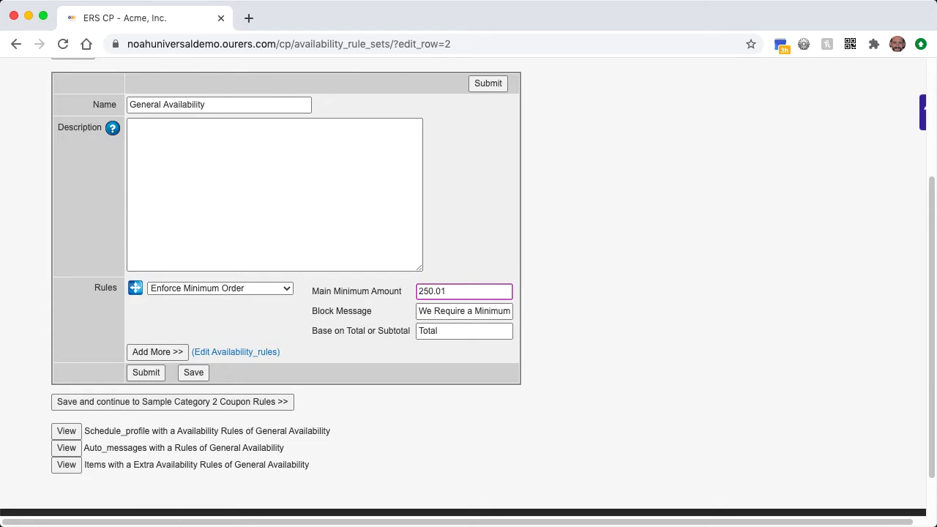
Base the Enforce Minimum Order rule on Subtotal and submit the General Availability rule set
key("Tab")
key("Tab")
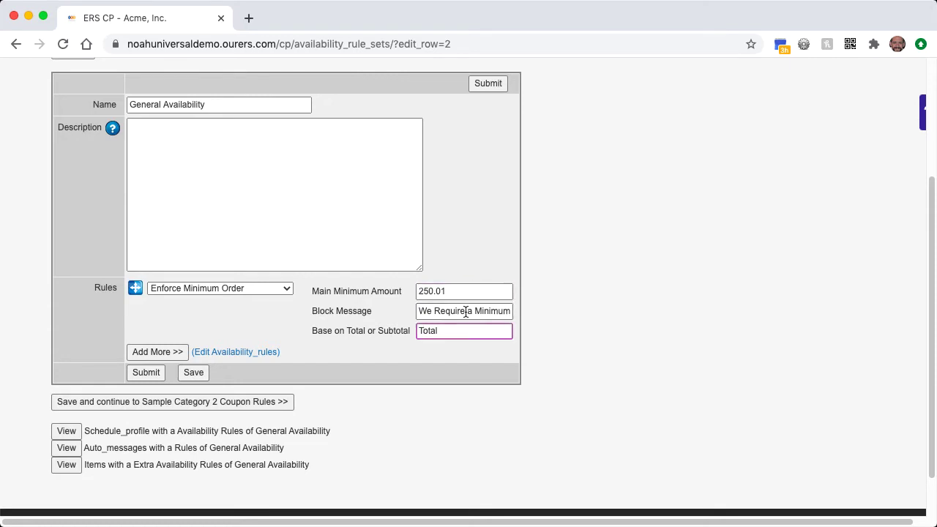
type("Subtotal")
left_click(465, 311)
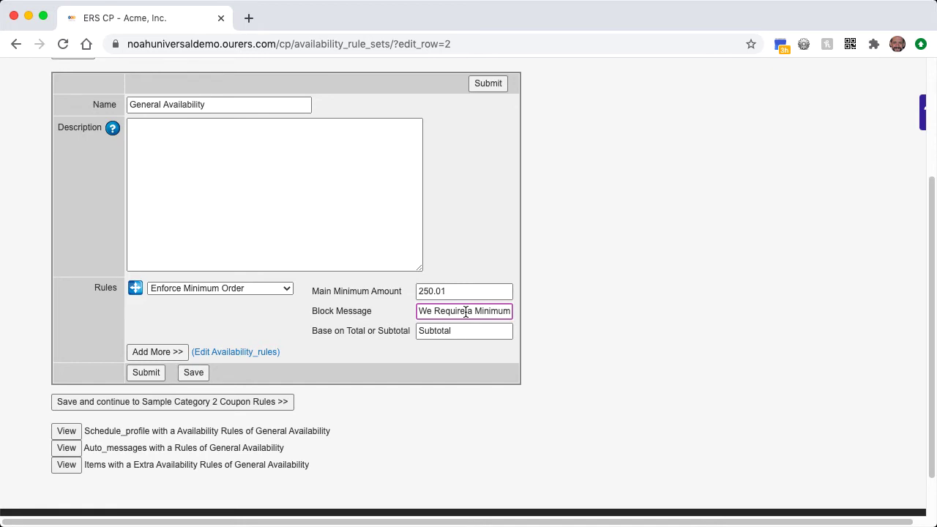
left_click(485, 92)
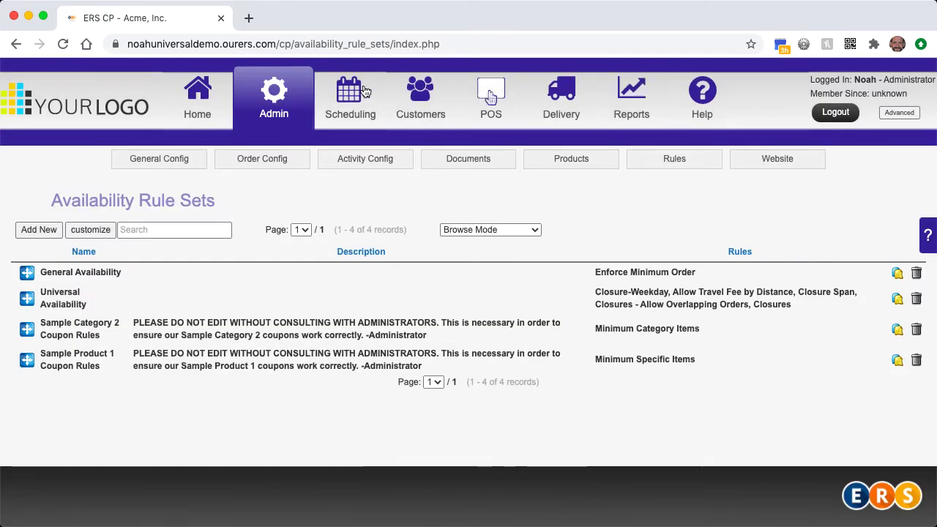
Start booking a new order from the schedule for Sunday, September 27
left_click(364, 90)
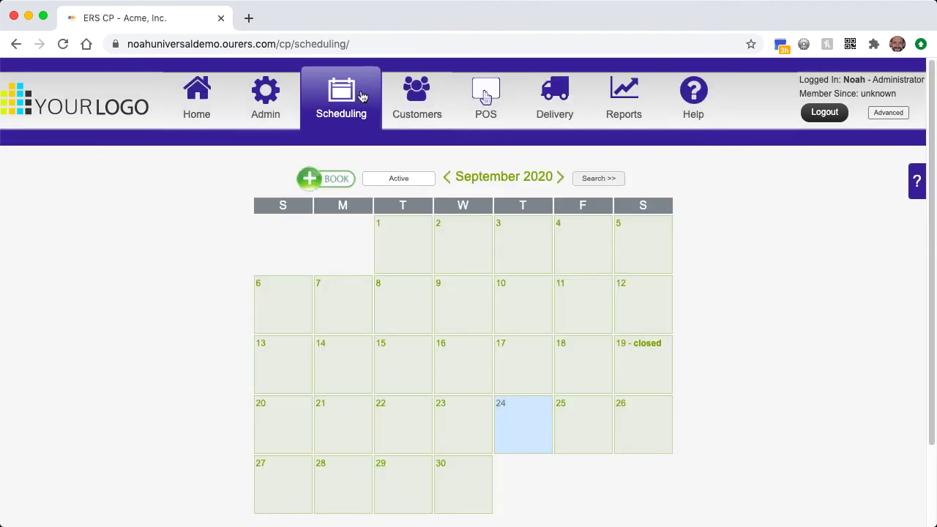
left_click(326, 179)
left_click(326, 182)
left_click(184, 324)
left_click(303, 494)
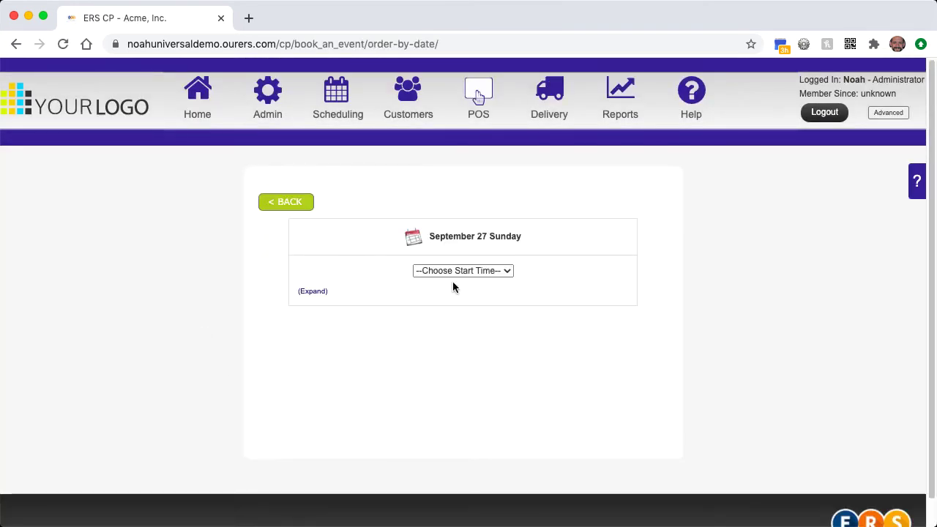
Set the event time to 10:00 am - 2:00 pm and open Sample Category 1
left_click(463, 271)
left_click(458, 285)
left_click(472, 303)
left_click(446, 403)
left_click(447, 401)
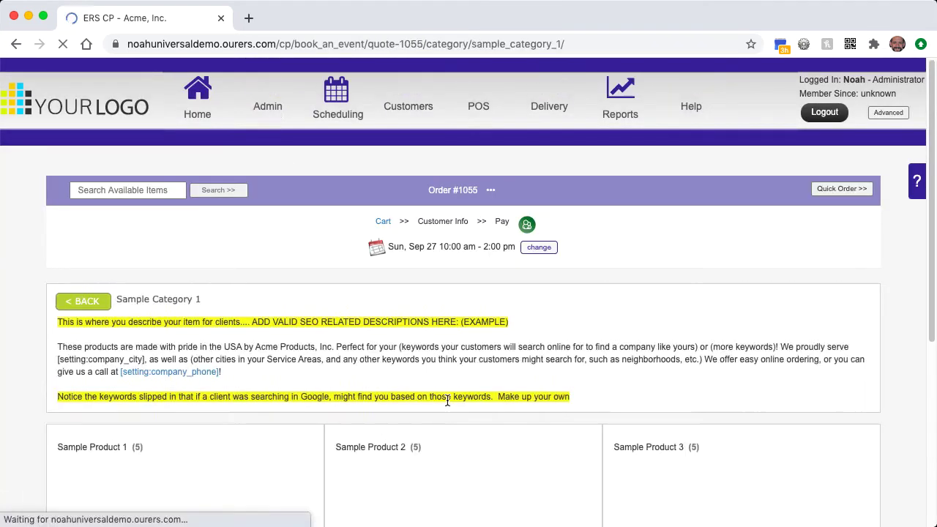
Add Sample Product 2 to the cart and proceed to the customer information page
scroll(446, 398, "down", 5)
left_click(416, 405)
left_click(820, 405)
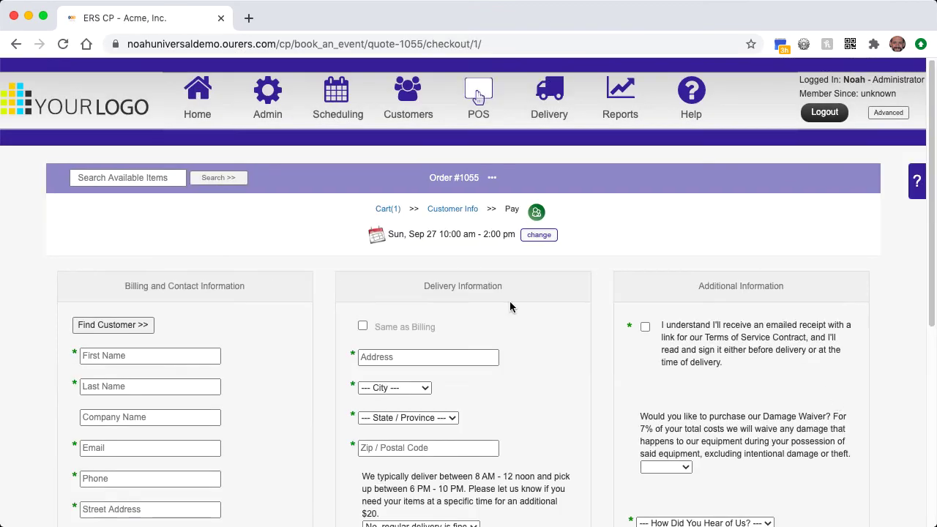
Find the existing sample customer to fill in the billing details and make the delivery address the same as billing
left_click(113, 324)
type("sample")
key("Return")
left_click(335, 185)
left_click(362, 326)
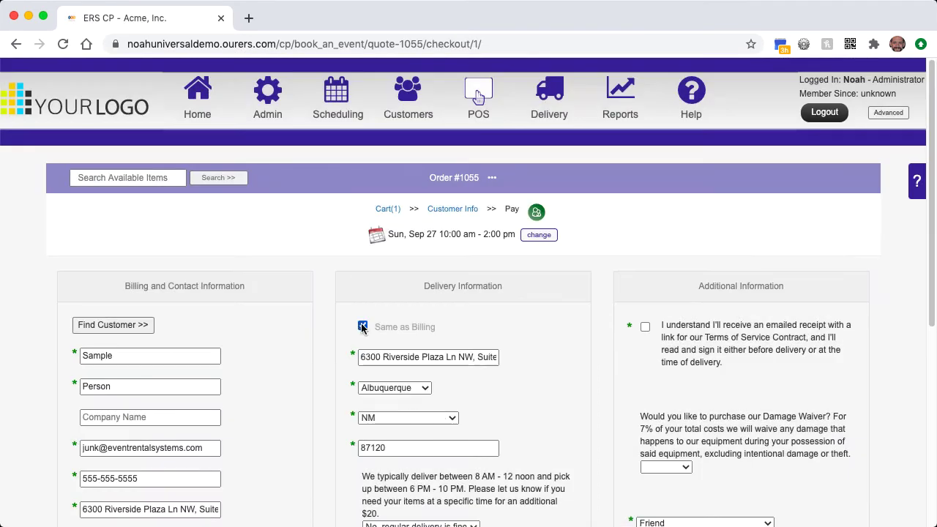
Accept the Terms of Service acknowledgement, answer the Damage Waiver question, and continue to the payment page
left_click(645, 326)
left_click(665, 466)
left_click(659, 488)
scroll(659, 468, "down", 5)
left_click(661, 388)
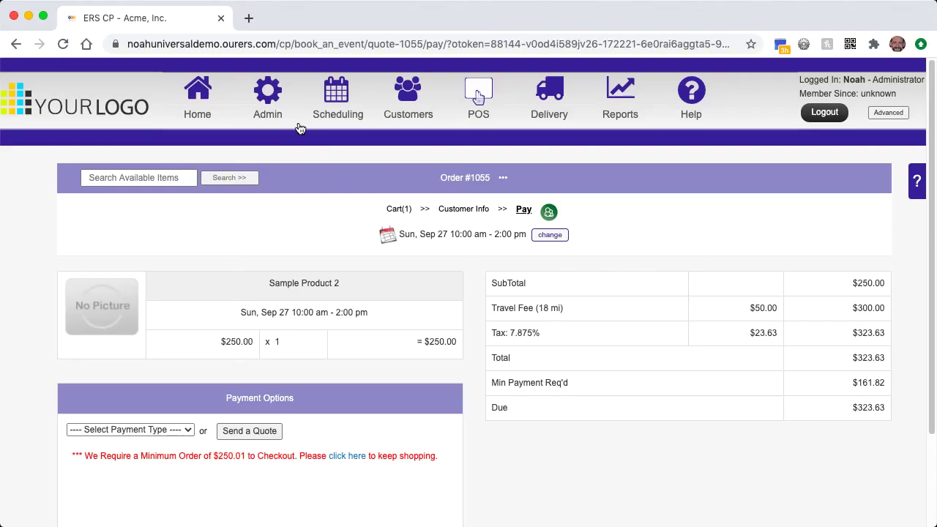
In Misc Order Settings, set "Phrase - Deposit Required" to "Deposit Required" and save the settings
left_click(299, 125)
mouse_move(268, 159)
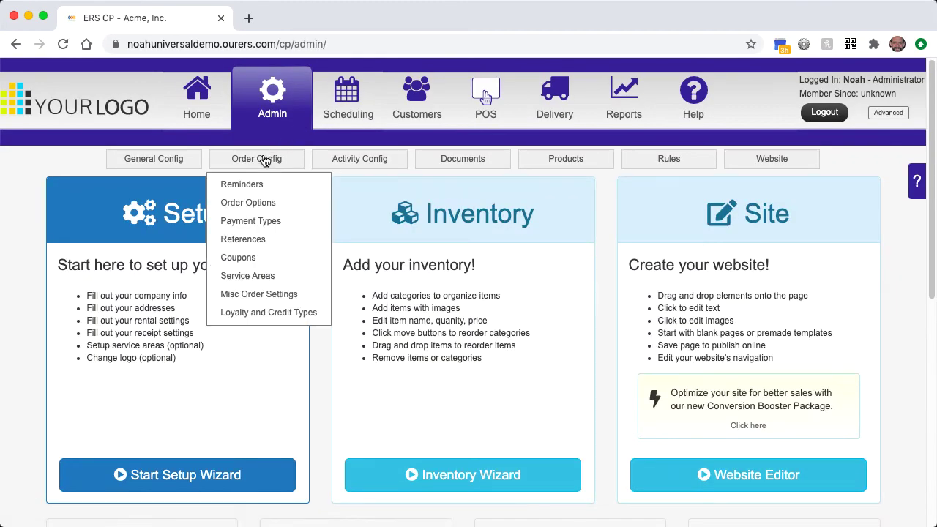
left_click(251, 294)
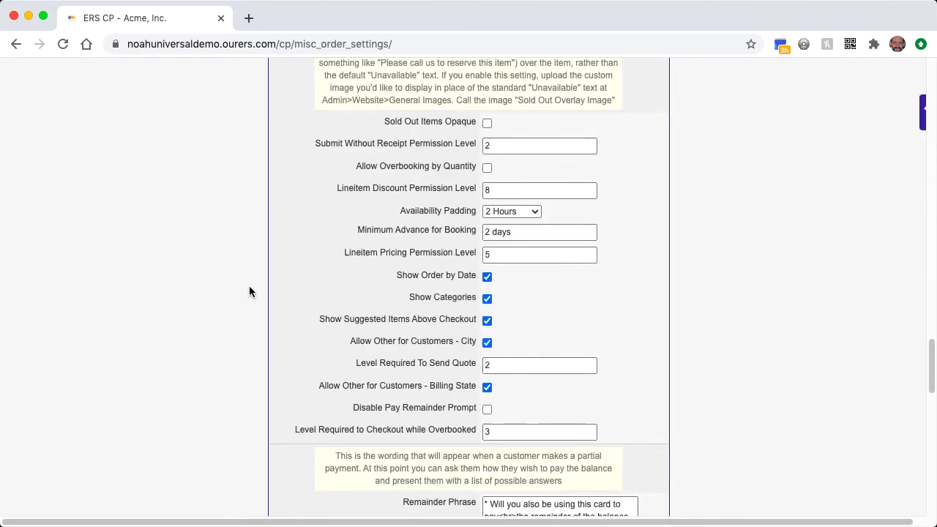
scroll(249, 289, "down", 3)
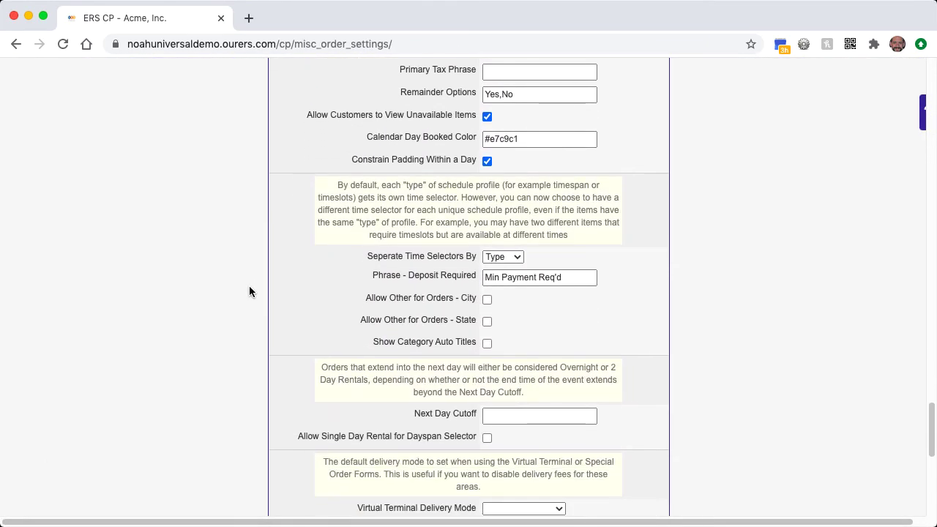
triple_click(540, 278)
type("Deposit Required")
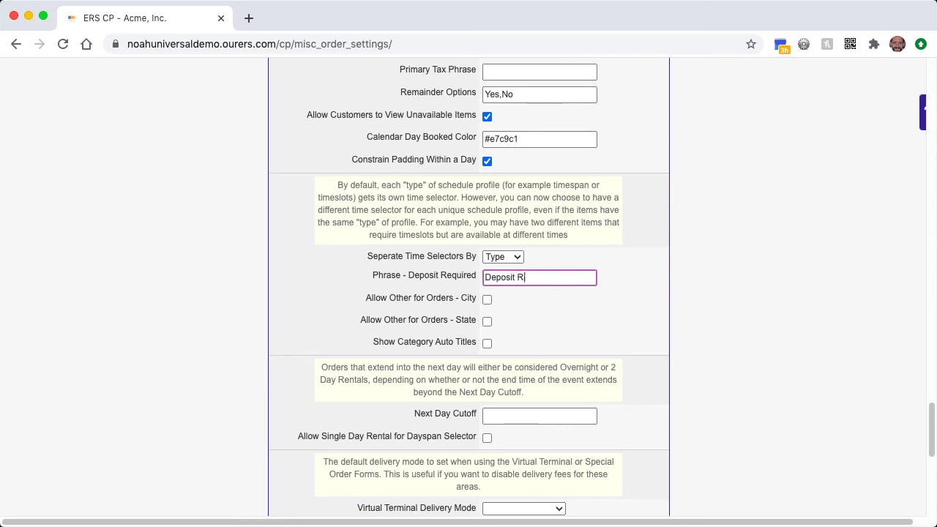
scroll(519, 319, "down", 10)
left_click(501, 376)
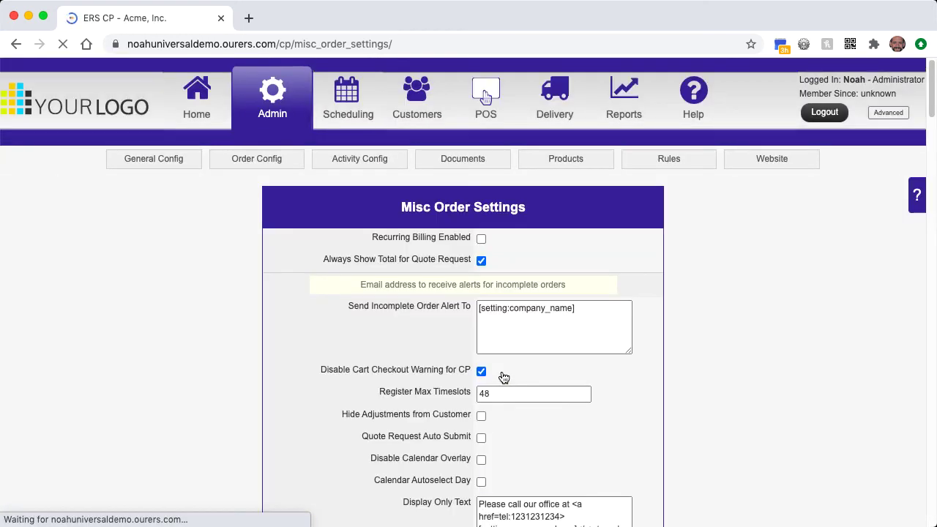
Find the test order by its order number and open its payment page to check the deposit wording
left_click(418, 108)
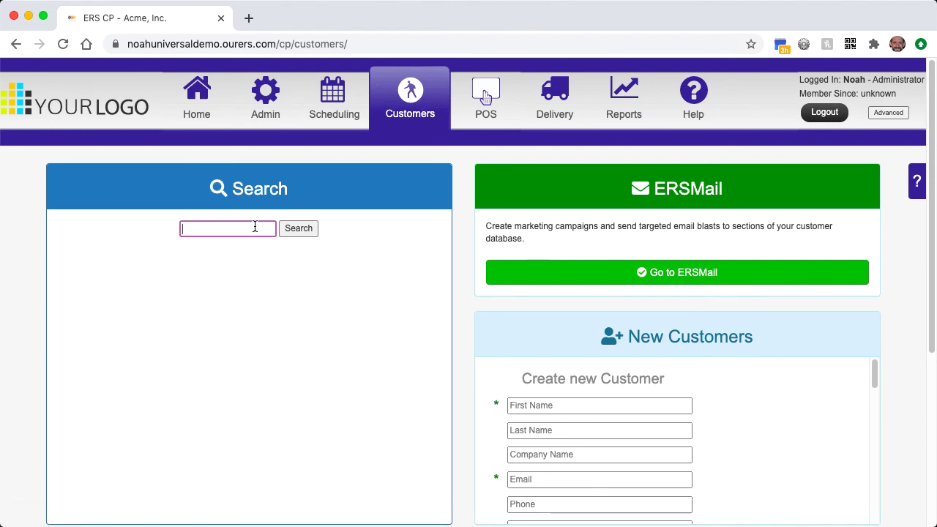
type("1055")
key("Return")
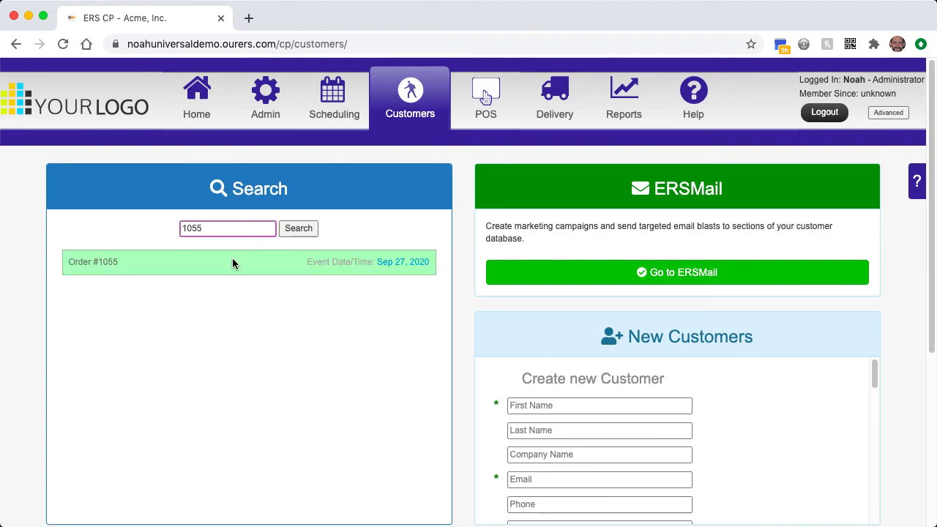
left_click(232, 261)
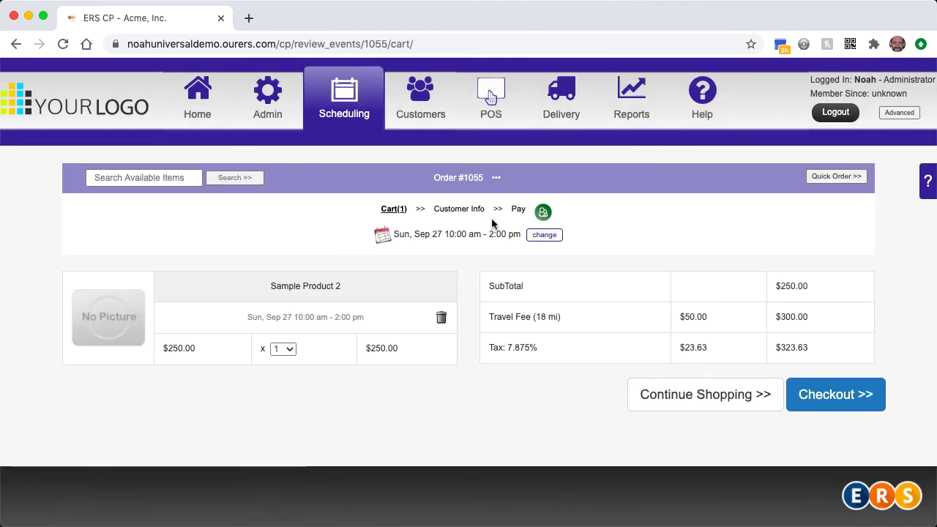
left_click(515, 218)
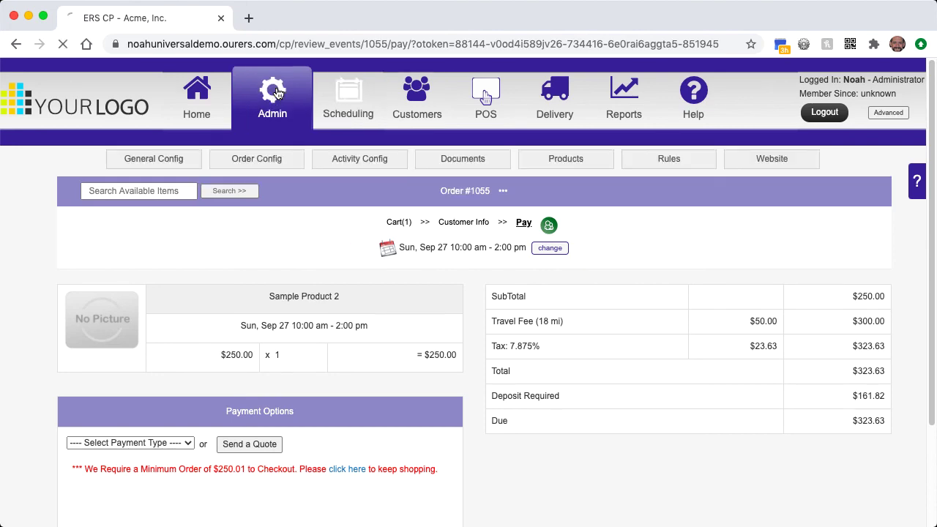
Return to the General Rule Sets list in the admin area
left_click(277, 93)
mouse_move(672, 167)
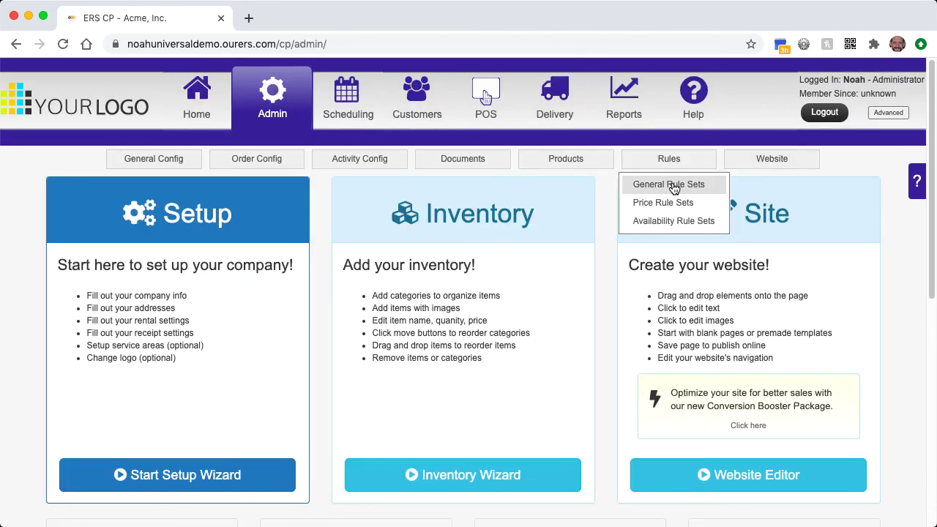
left_click(674, 189)
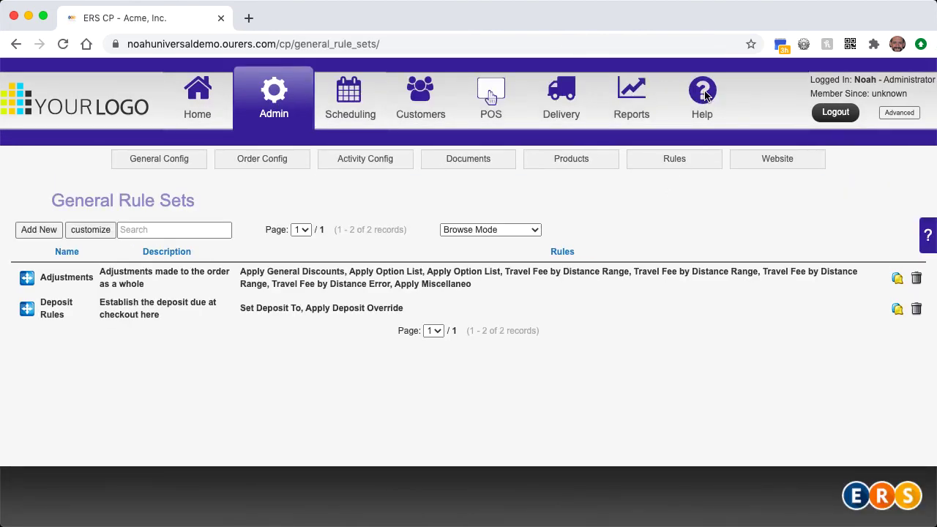
Search the help Knowledge Base for "deposit", then close the help window and open help again
left_click(703, 93)
left_click(663, 151)
type("d")
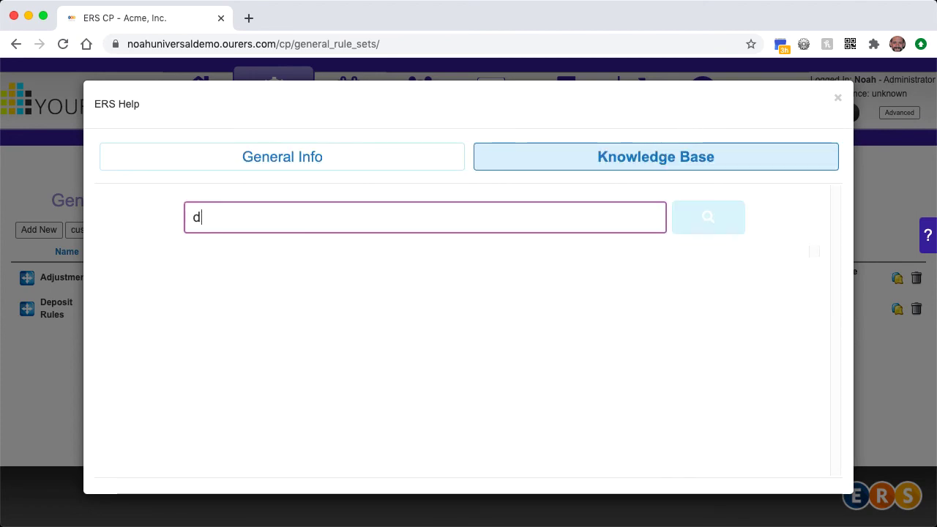
type("eposit")
key("Return")
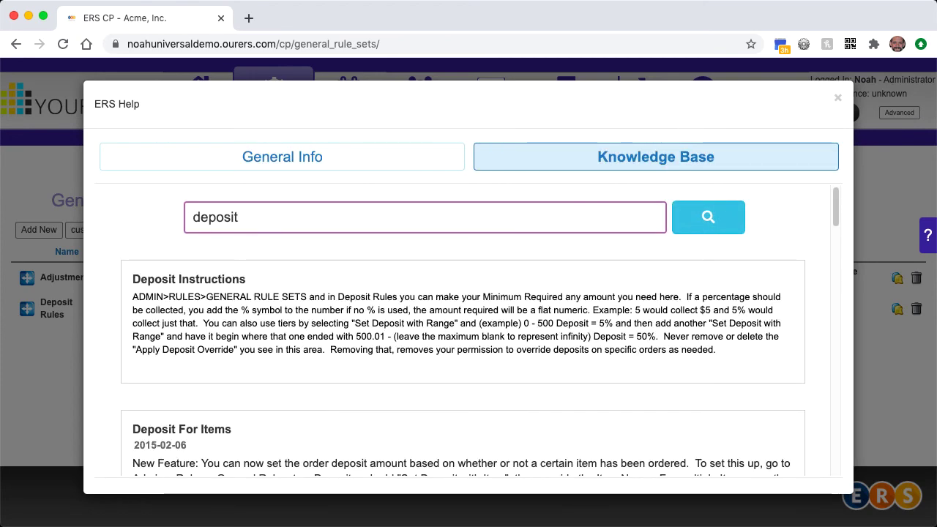
left_click(837, 97)
left_click(916, 237)
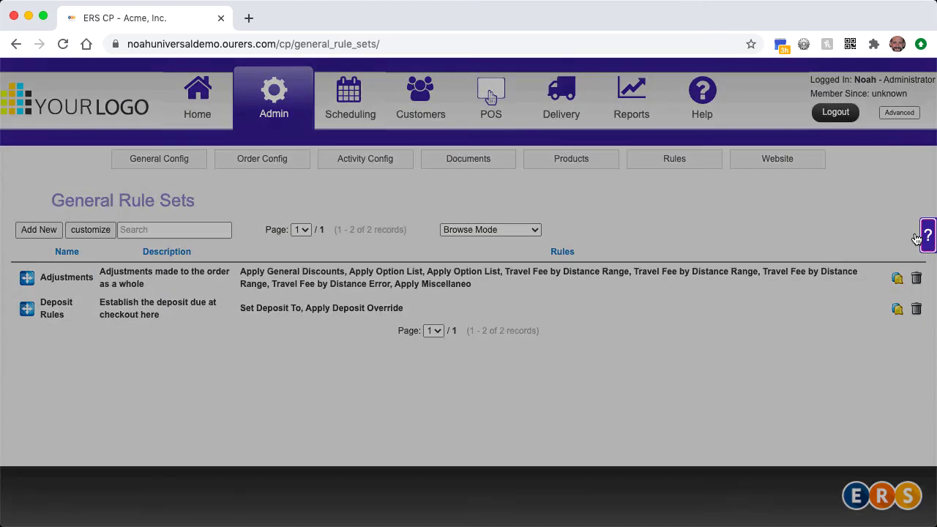